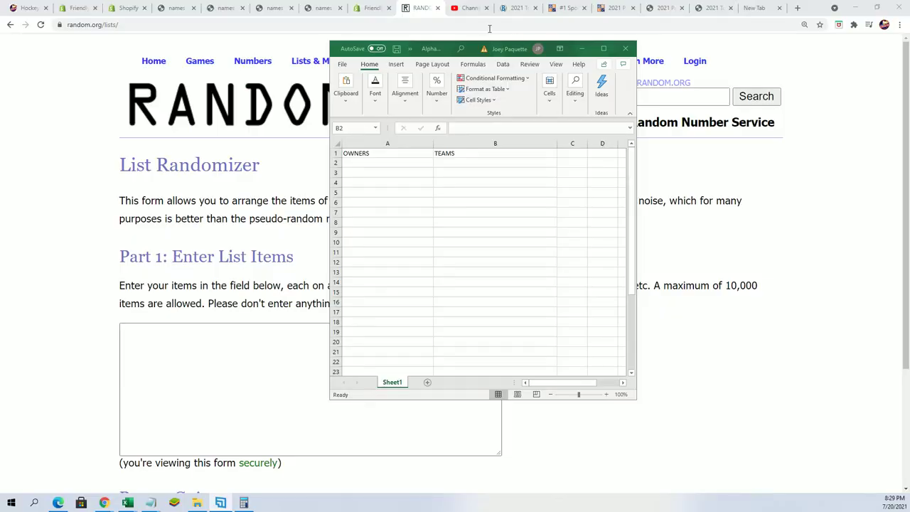
Step: Narrow the OWNERS column and stretch the spreadsheet window to full screen height beside the randomizer form
{"action": "left_click_drag", "start_coordinate": [470, 41], "coordinate": [471, 2]}
{"action": "left_click", "coordinate": [483, 103]}
{"action": "left_click", "coordinate": [427, 103]}
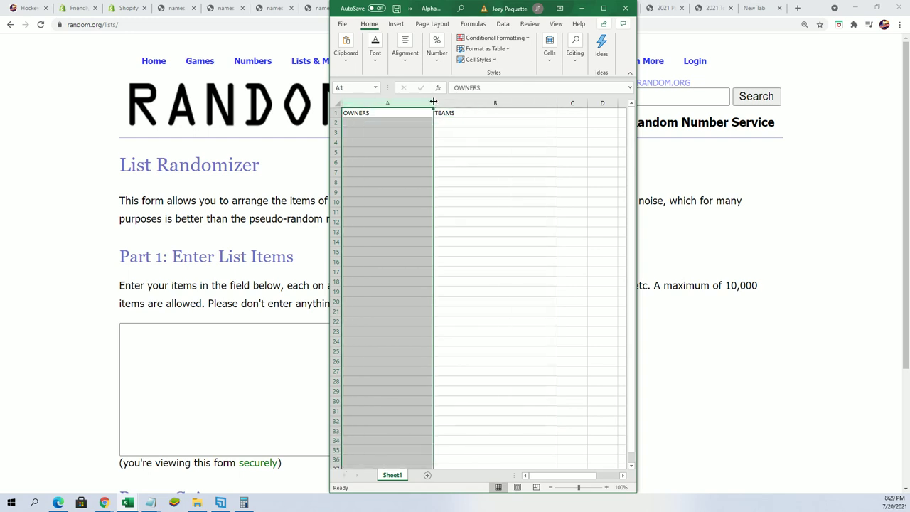
{"action": "left_click_drag", "start_coordinate": [433, 102], "coordinate": [410, 102]}
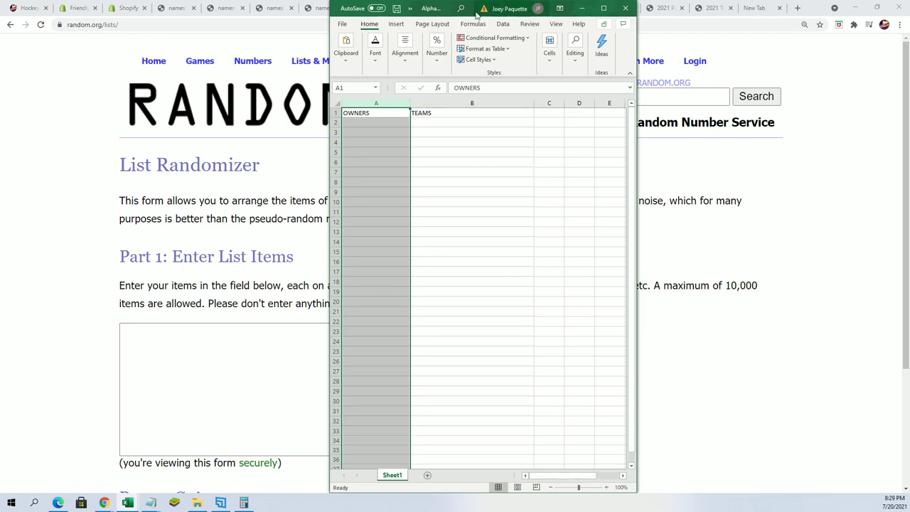
{"action": "left_click_drag", "start_coordinate": [474, 7], "coordinate": [694, 9]}
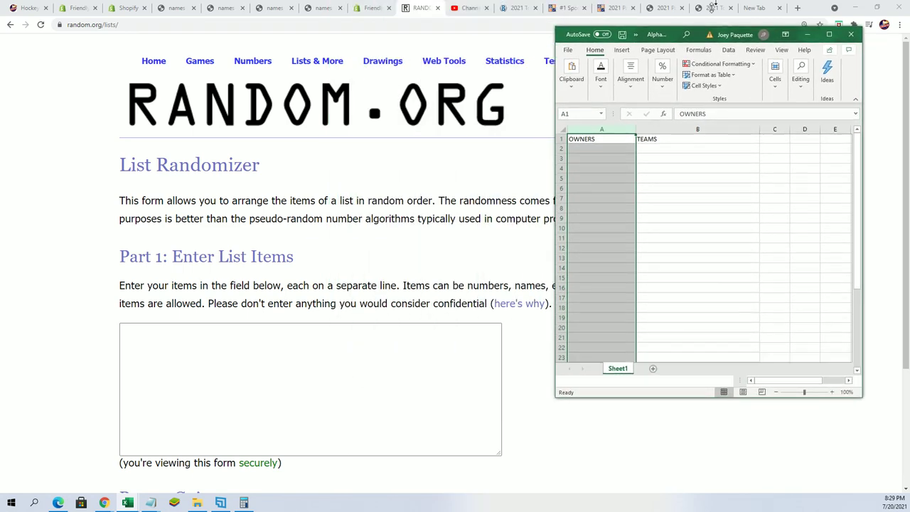
{"action": "key", "text": "super+shift+Up"}
Step: Copy the full list of owner names from the Notepad file into the List Randomizer's item field
{"action": "key", "text": "alt+Tab"}
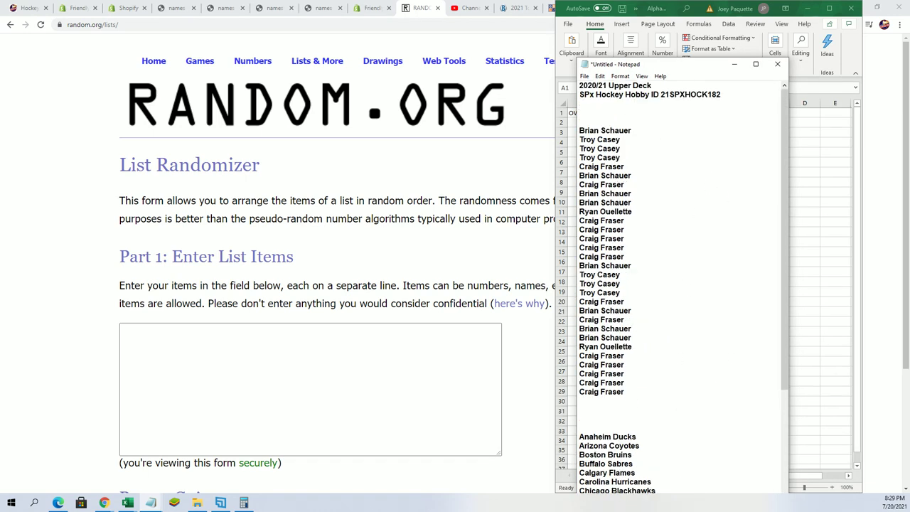
{"action": "left_click_drag", "start_coordinate": [625, 392], "coordinate": [585, 131]}
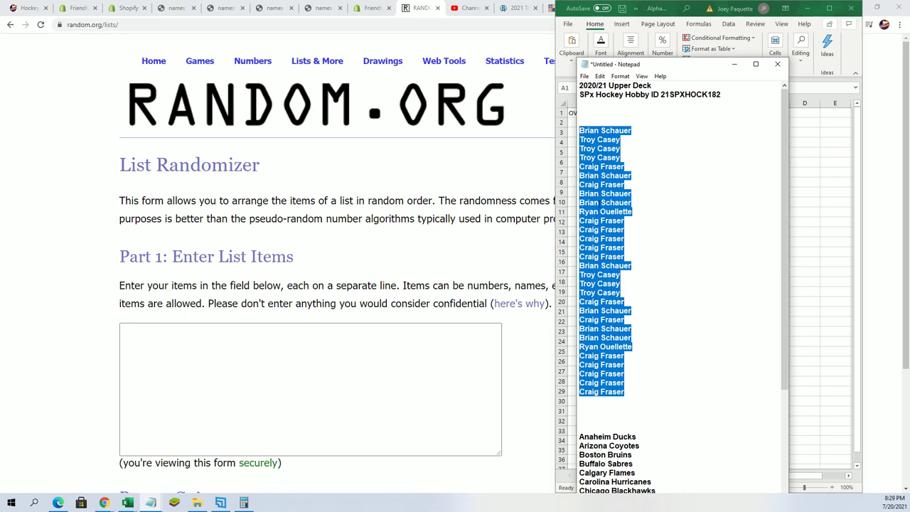
{"action": "right_click", "coordinate": [593, 192]}
{"action": "left_click", "coordinate": [611, 220]}
{"action": "left_click", "coordinate": [344, 331]}
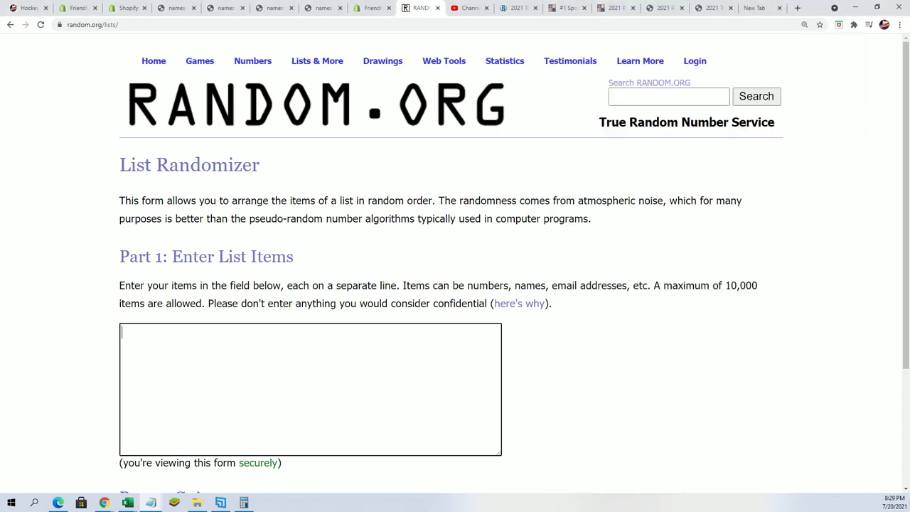
{"action": "right_click", "coordinate": [152, 337]}
{"action": "left_click", "coordinate": [178, 412]}
Step: Randomize the list of owner names seven times
{"action": "scroll", "coordinate": [498, 369], "scroll_direction": "down", "scroll_amount": 2}
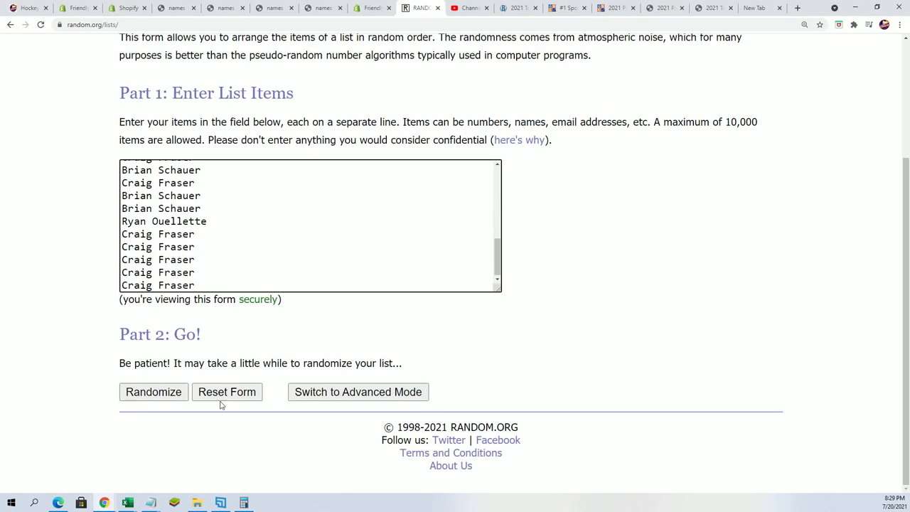
{"action": "left_click", "coordinate": [150, 391]}
{"action": "scroll", "coordinate": [135, 402], "scroll_direction": "down", "scroll_amount": 3}
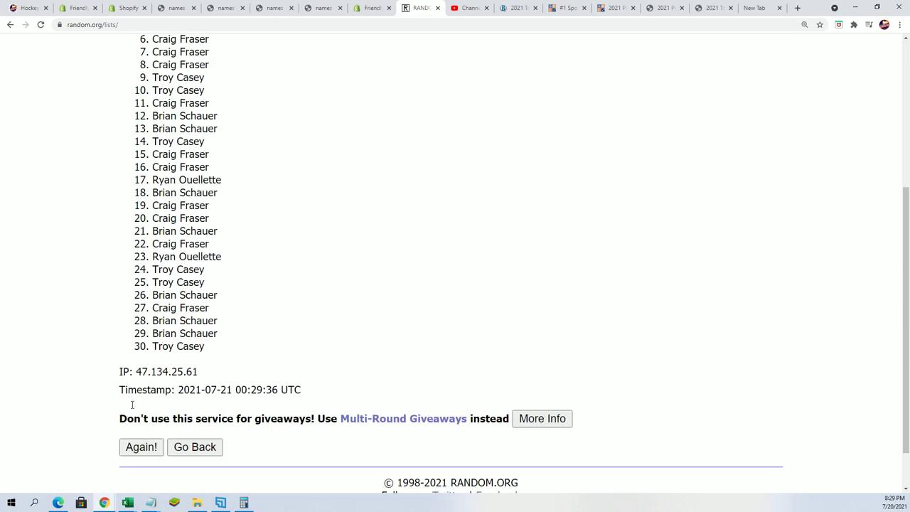
{"action": "left_click", "coordinate": [141, 391]}
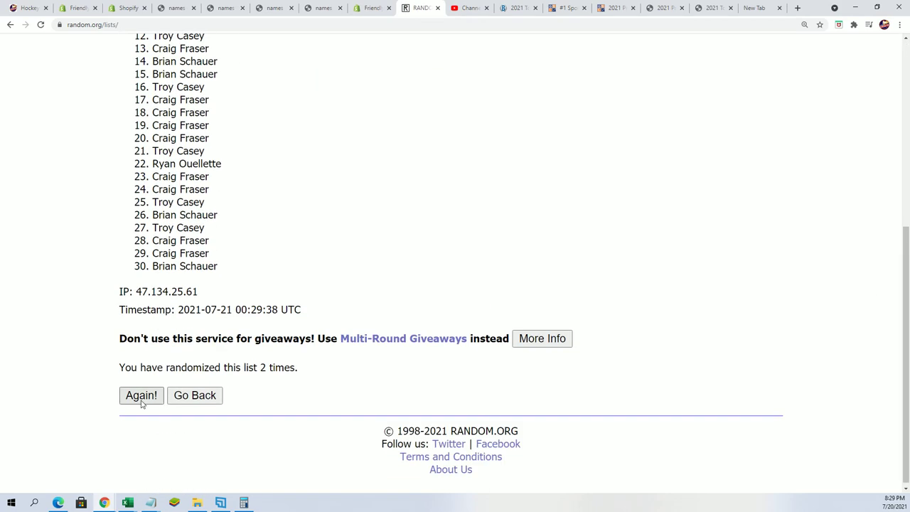
{"action": "left_click", "coordinate": [141, 400]}
{"action": "left_click", "coordinate": [140, 396]}
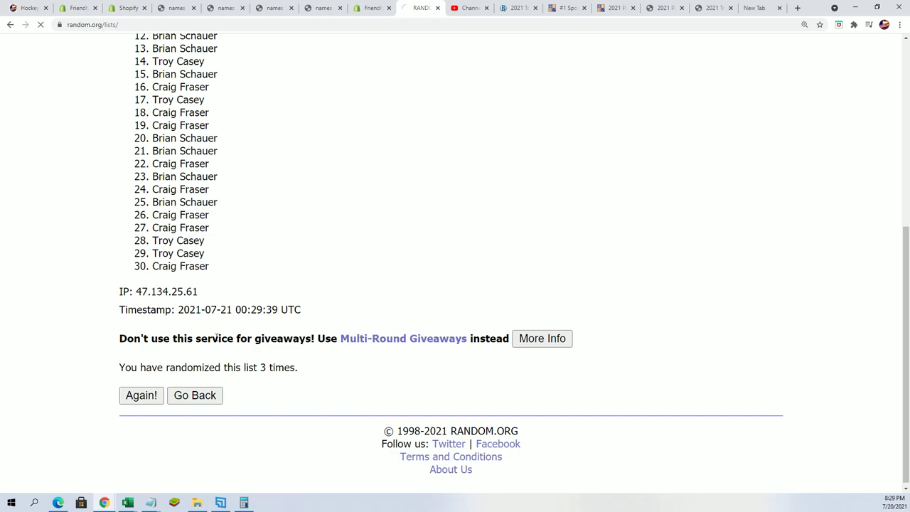
{"action": "left_click", "coordinate": [136, 392]}
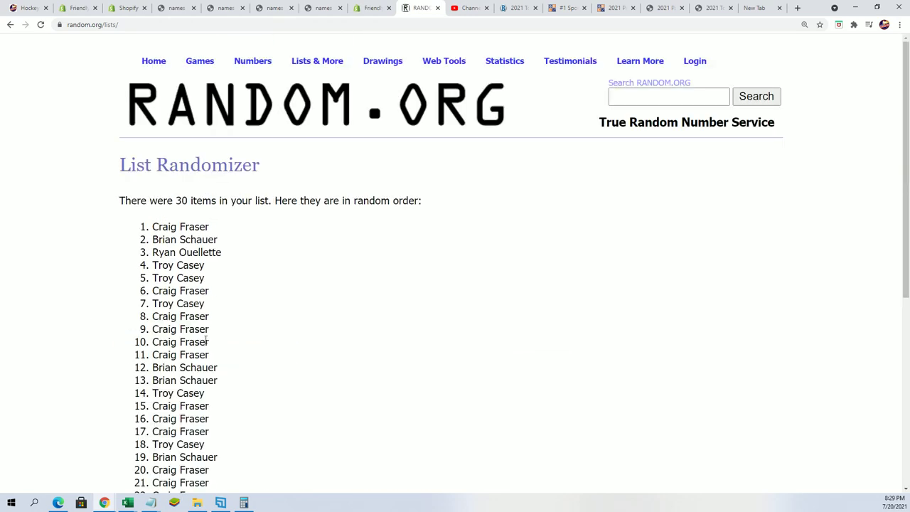
{"action": "scroll", "coordinate": [206, 341], "scroll_direction": "down", "scroll_amount": 5}
{"action": "left_click", "coordinate": [139, 398]}
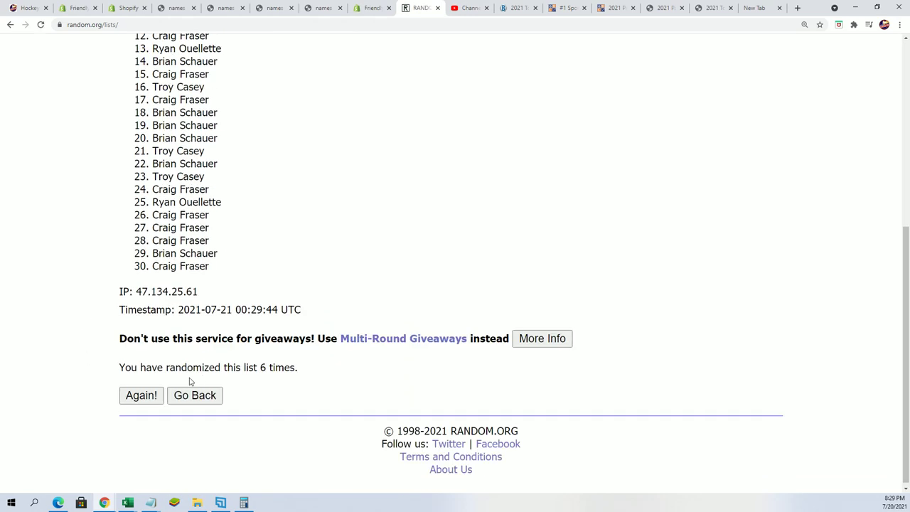
{"action": "left_click", "coordinate": [139, 396]}
Step: Copy all 30 owner names from the randomized result list
{"action": "scroll", "coordinate": [165, 222], "scroll_direction": "down", "scroll_amount": 1}
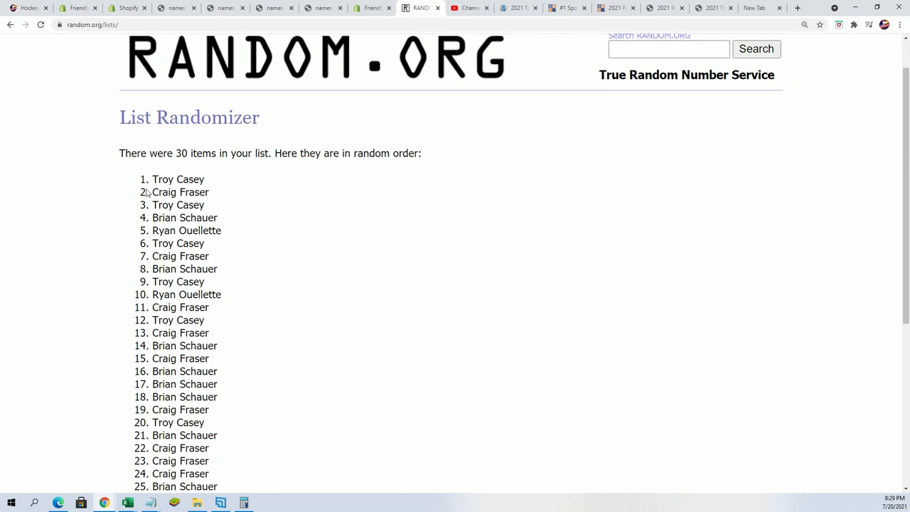
{"action": "left_click_drag", "start_coordinate": [146, 179], "coordinate": [150, 137]}
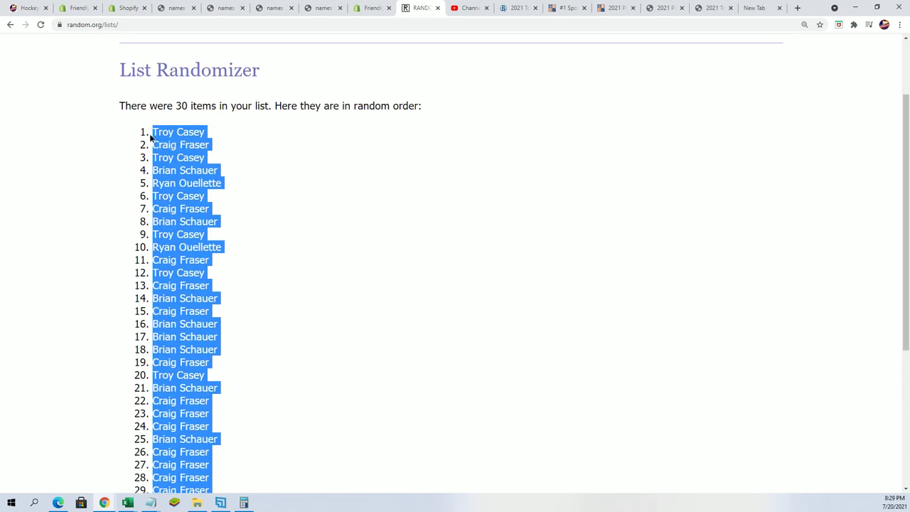
{"action": "right_click", "coordinate": [160, 137]}
{"action": "left_click", "coordinate": [178, 145]}
Step: Switch to Excel and paste the shuffled owner names as unformatted text under OWNERS, starting in cell A2
{"action": "key", "text": "alt+Tab"}
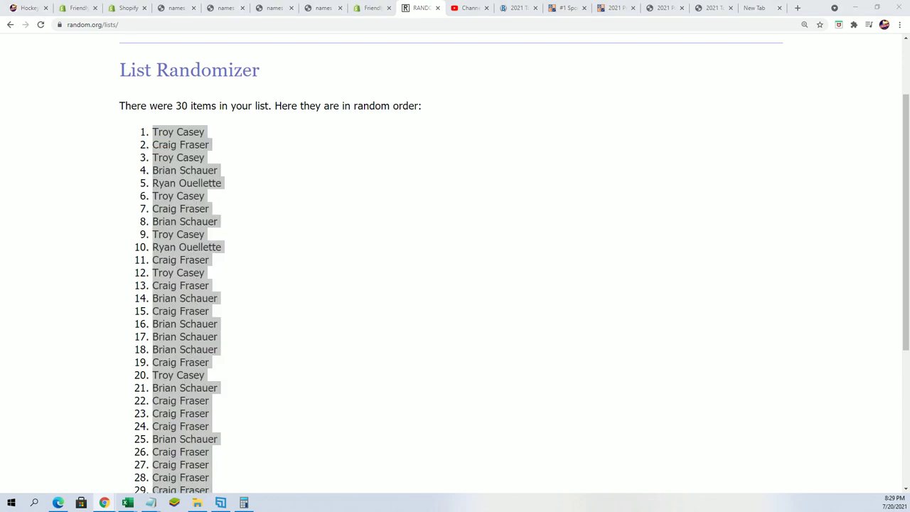
{"action": "key", "text": "super+d"}
{"action": "key", "text": "super+d"}
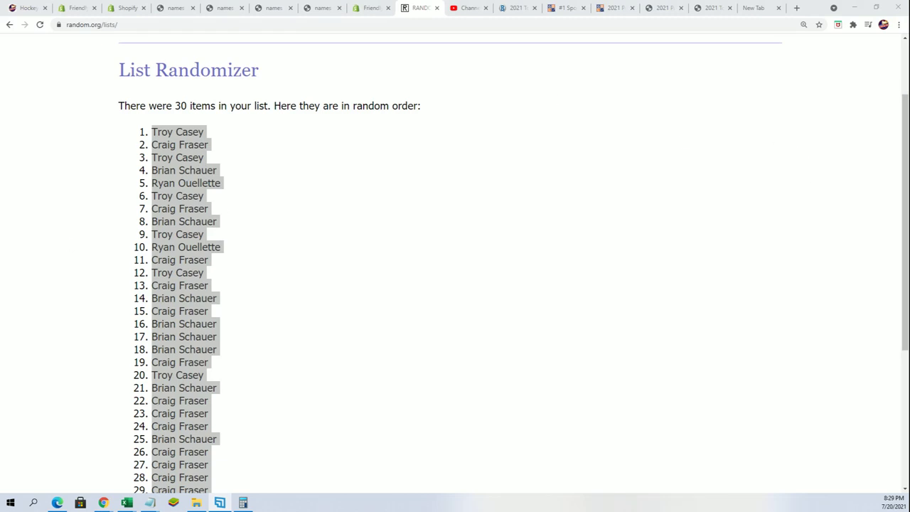
{"action": "key", "text": "alt+Tab"}
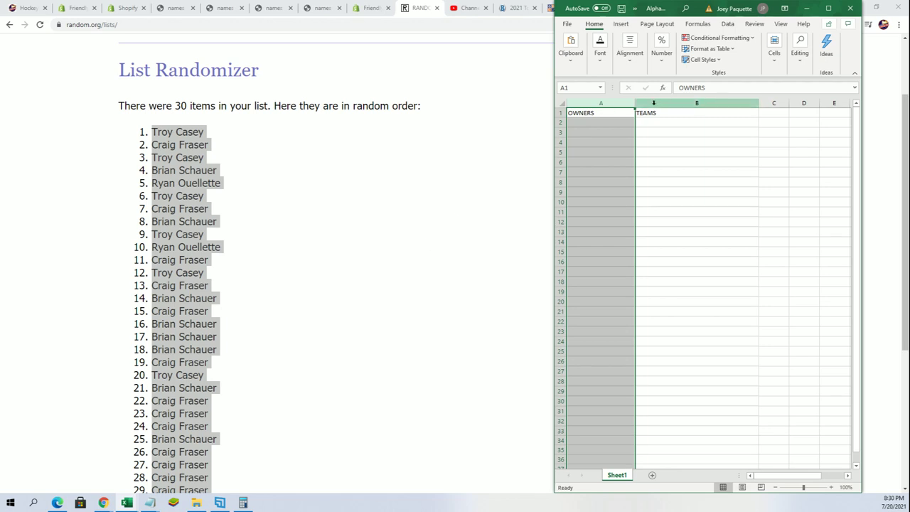
{"action": "left_click", "coordinate": [587, 121]}
{"action": "right_click", "coordinate": [587, 120]}
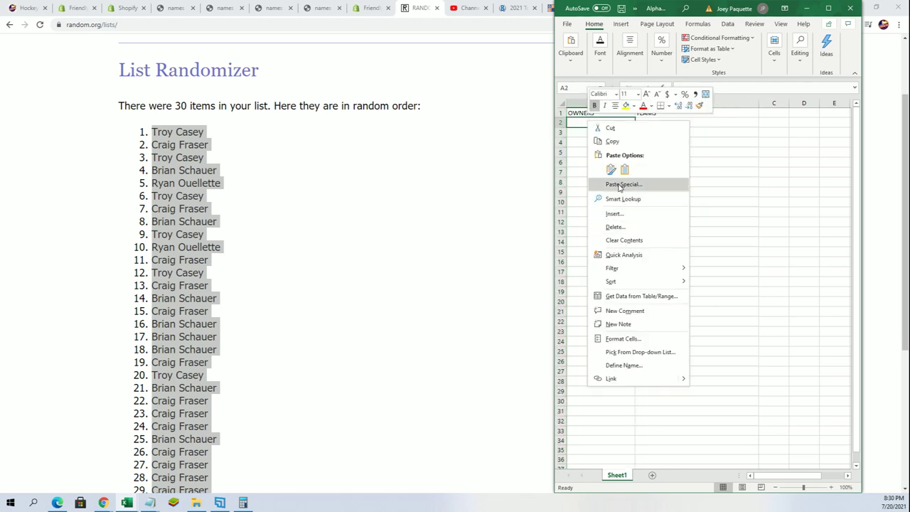
{"action": "left_click", "coordinate": [619, 184]}
{"action": "left_click", "coordinate": [543, 136]}
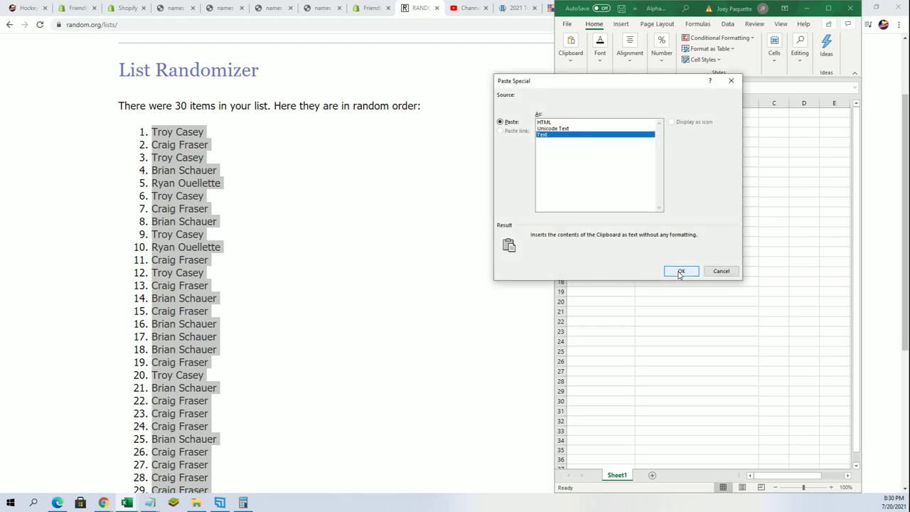
{"action": "left_click", "coordinate": [681, 271]}
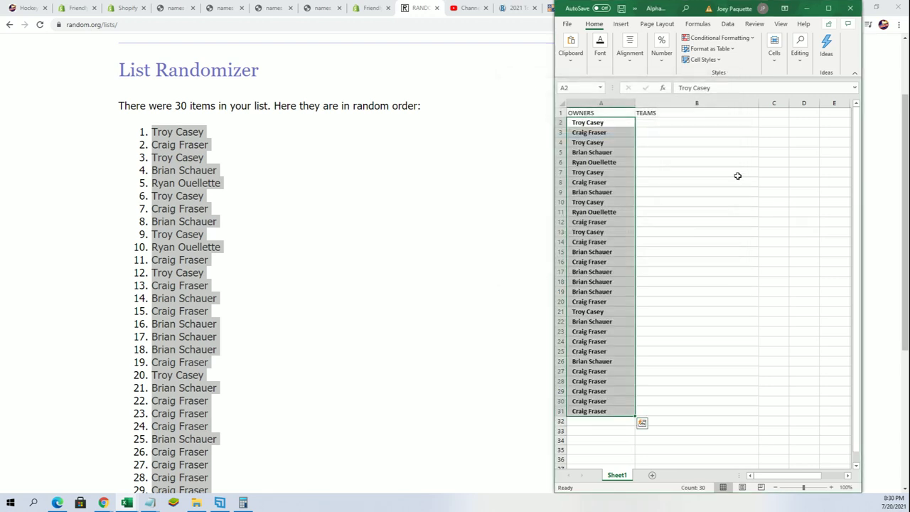
Step: Set the sheet zoom to 120% and select cell B2 as the destination for the teams
{"action": "left_click", "coordinate": [831, 487]}
{"action": "left_click", "coordinate": [831, 487]}
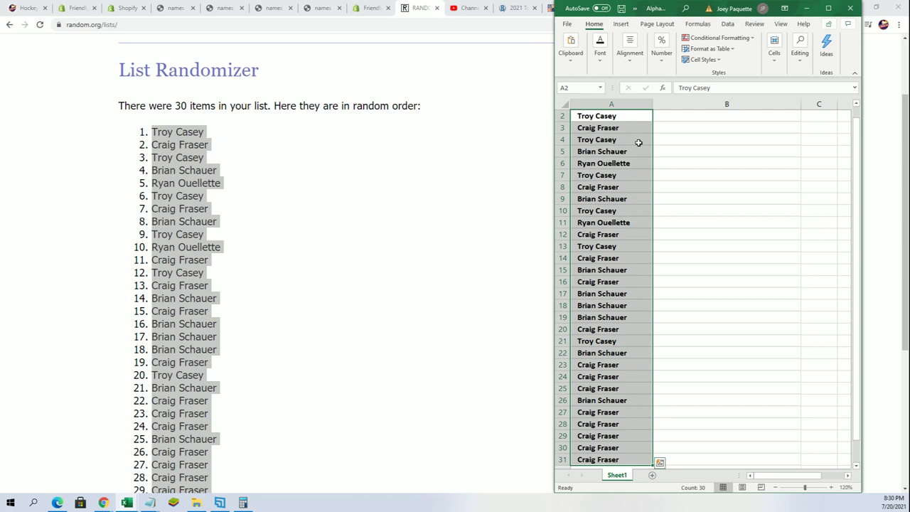
{"action": "left_click", "coordinate": [681, 118]}
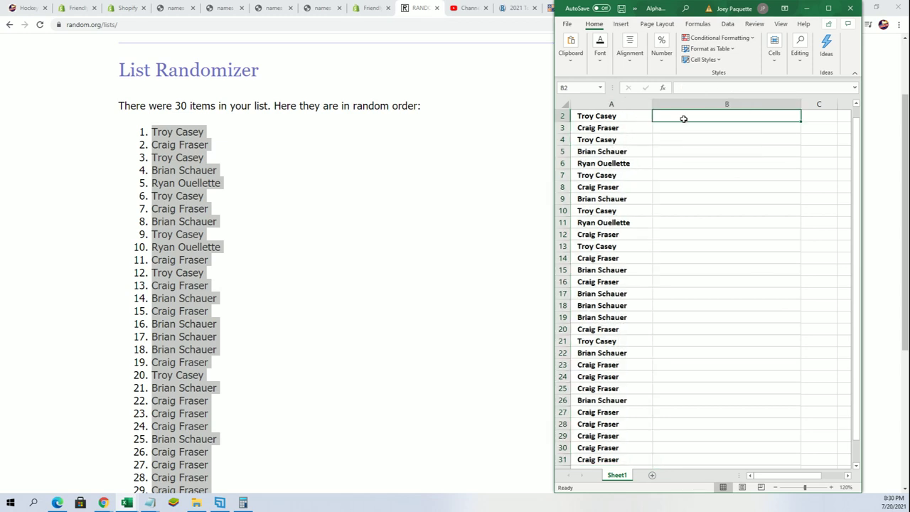
Step: Open a new blank List Randomizer form on RANDOM.ORG
{"action": "scroll", "coordinate": [357, 223], "scroll_direction": "up", "scroll_amount": 2}
{"action": "mouse_move", "coordinate": [317, 62]}
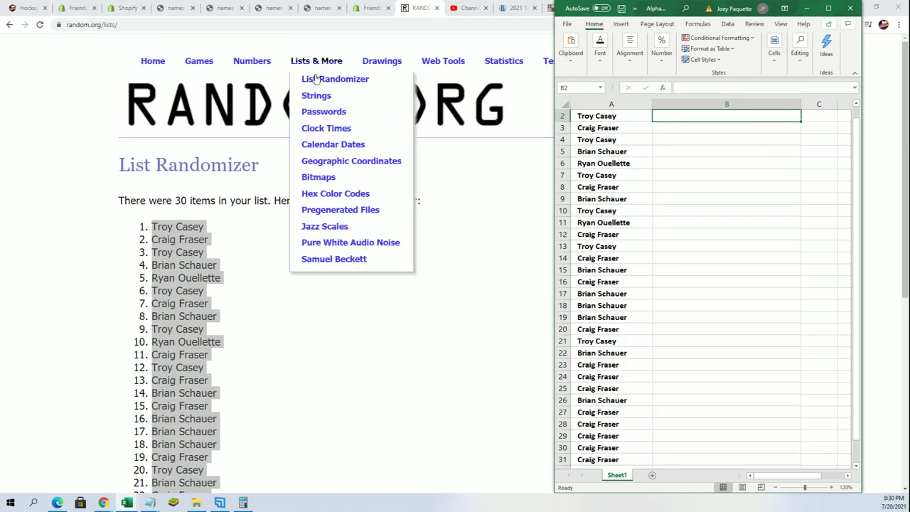
{"action": "left_click", "coordinate": [308, 77]}
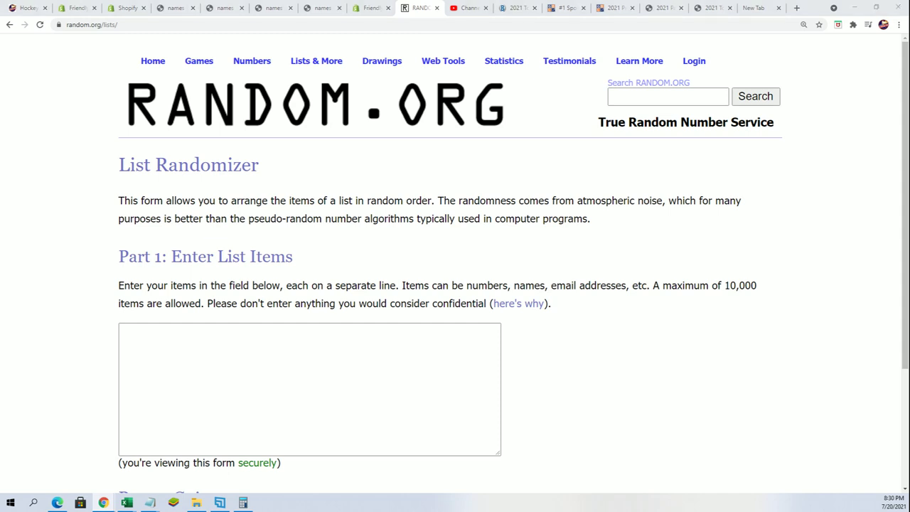
Step: Copy the team list, Anaheim Ducks through Winnipeg Jets, from the Notepad file into the List Randomizer's item field
{"action": "key", "text": "alt+Tab"}
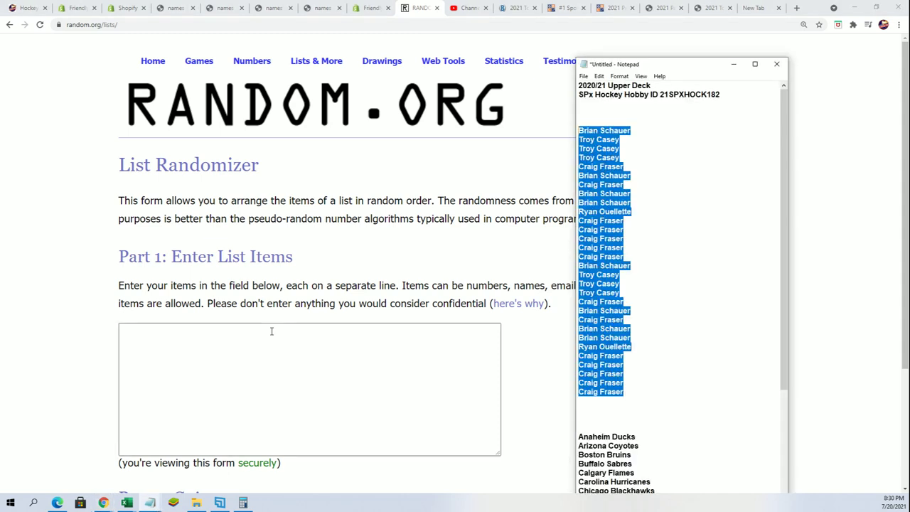
{"action": "left_click_drag", "start_coordinate": [687, 65], "coordinate": [687, 0]}
{"action": "scroll", "coordinate": [672, 428], "scroll_direction": "down", "scroll_amount": 6}
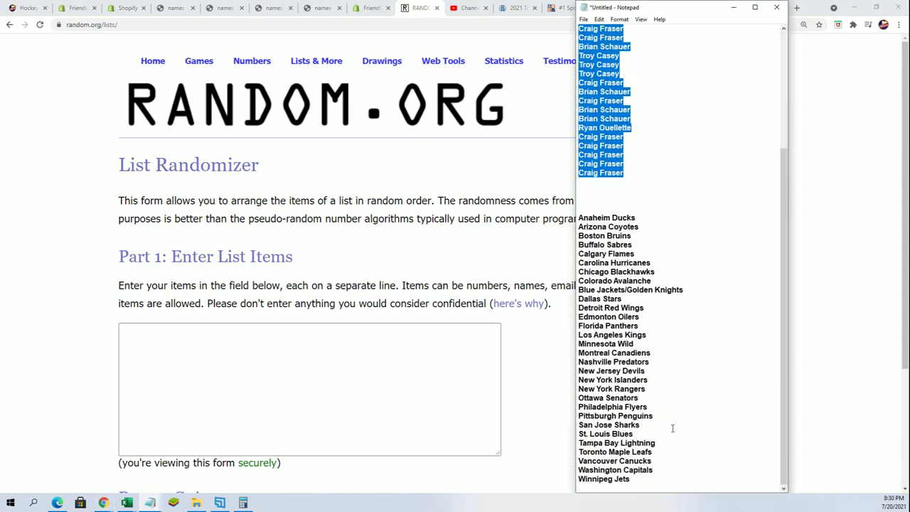
{"action": "left_click_drag", "start_coordinate": [634, 480], "coordinate": [578, 218]}
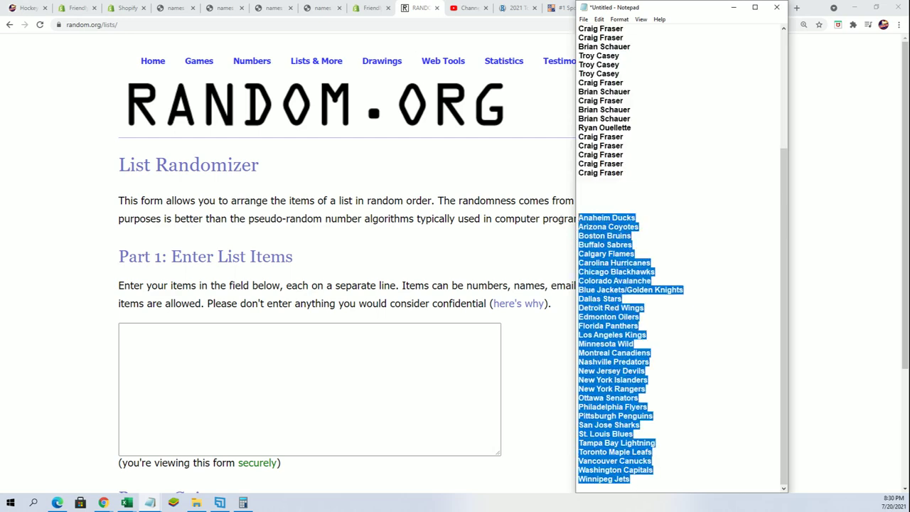
{"action": "right_click", "coordinate": [616, 233]}
{"action": "left_click", "coordinate": [640, 262]}
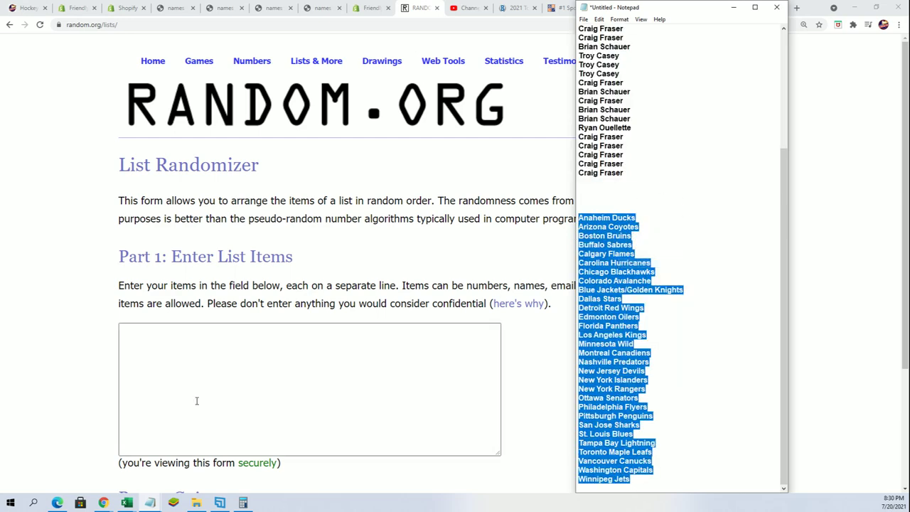
{"action": "left_click", "coordinate": [197, 398]}
{"action": "right_click", "coordinate": [158, 332]}
{"action": "left_click", "coordinate": [181, 404]}
Step: Randomize the list of teams repeatedly and copy the reordered team names
{"action": "scroll", "coordinate": [561, 400], "scroll_direction": "down", "scroll_amount": 3}
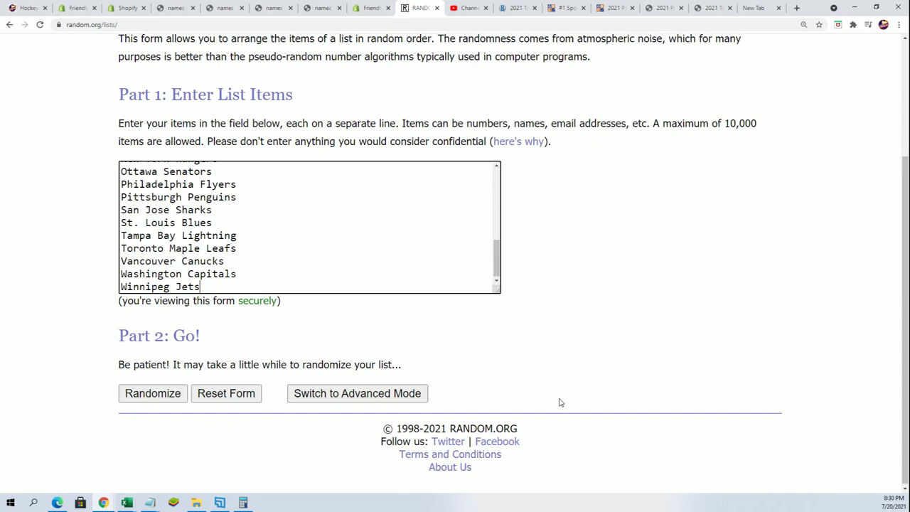
{"action": "left_click", "coordinate": [152, 395]}
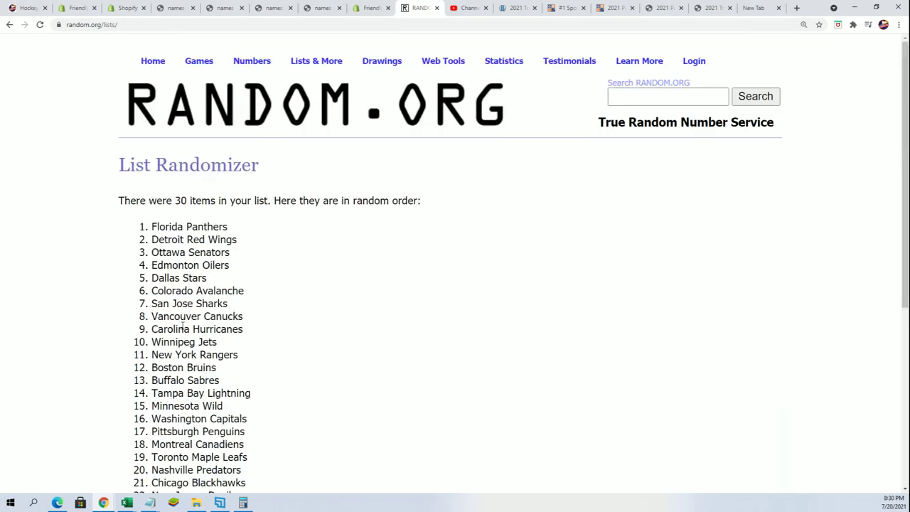
{"action": "scroll", "coordinate": [109, 408], "scroll_direction": "down", "scroll_amount": 5}
{"action": "left_click", "coordinate": [135, 393]}
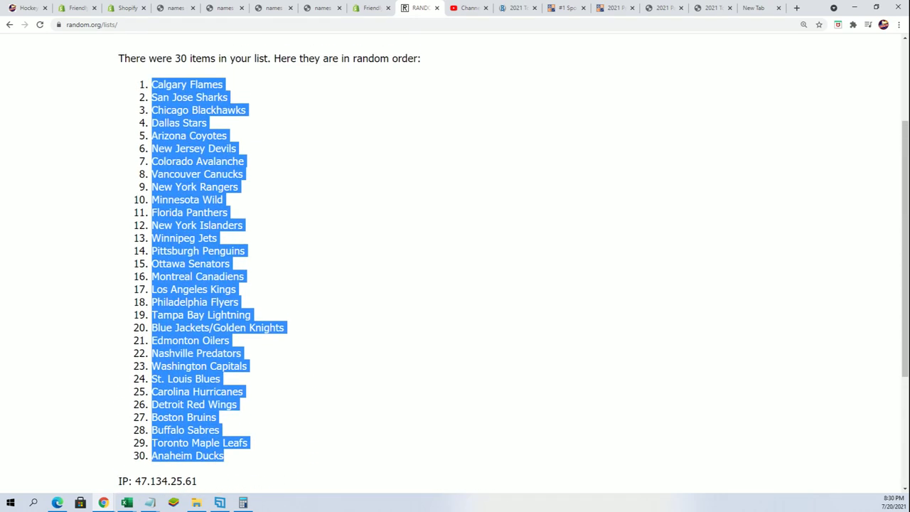
Step: Paste the shuffled teams as unformatted text into the spreadsheet starting in cell B2, and narrow column A
{"action": "key", "text": "alt+Tab"}
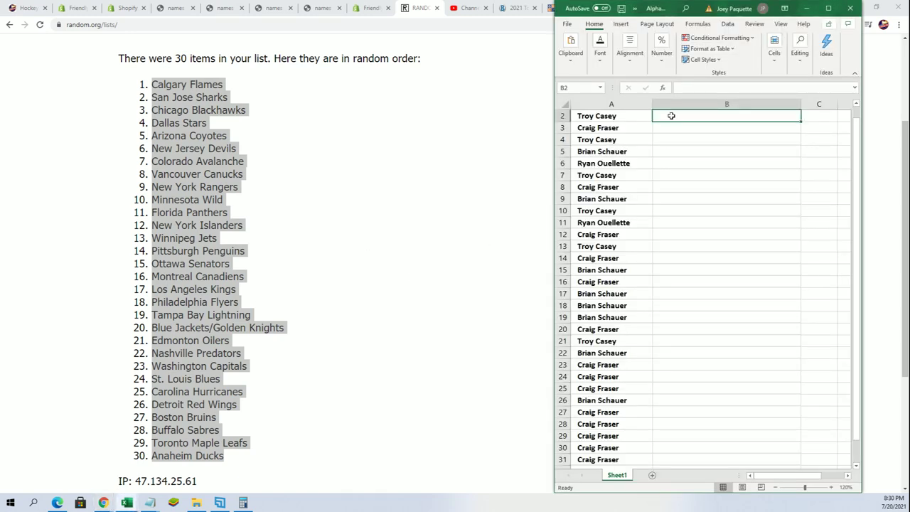
{"action": "right_click", "coordinate": [671, 115]}
{"action": "left_click", "coordinate": [707, 182]}
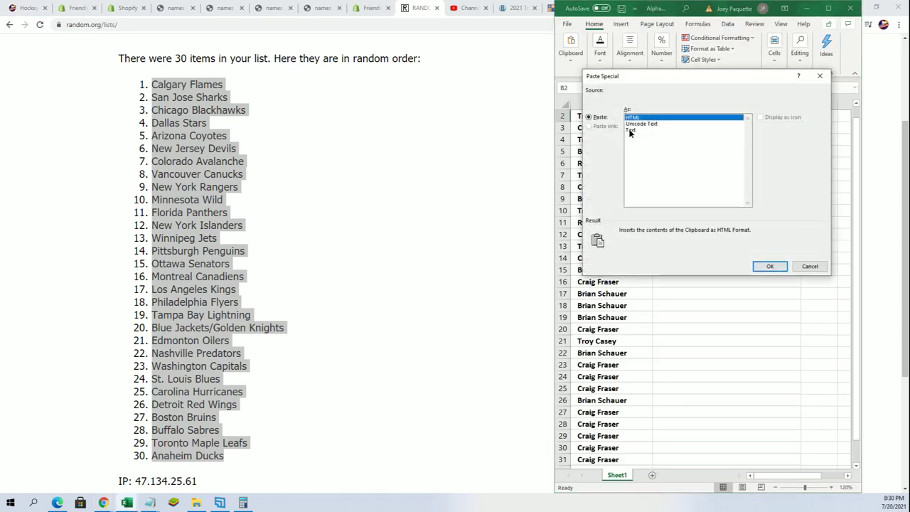
{"action": "left_click", "coordinate": [630, 133]}
{"action": "left_click", "coordinate": [775, 266]}
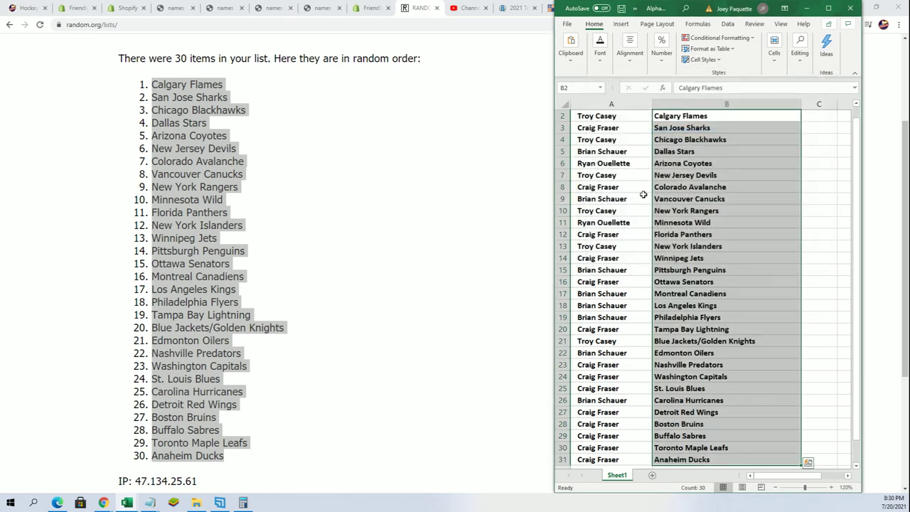
{"action": "left_click", "coordinate": [643, 105]}
{"action": "left_click_drag", "start_coordinate": [652, 104], "coordinate": [710, 459]}
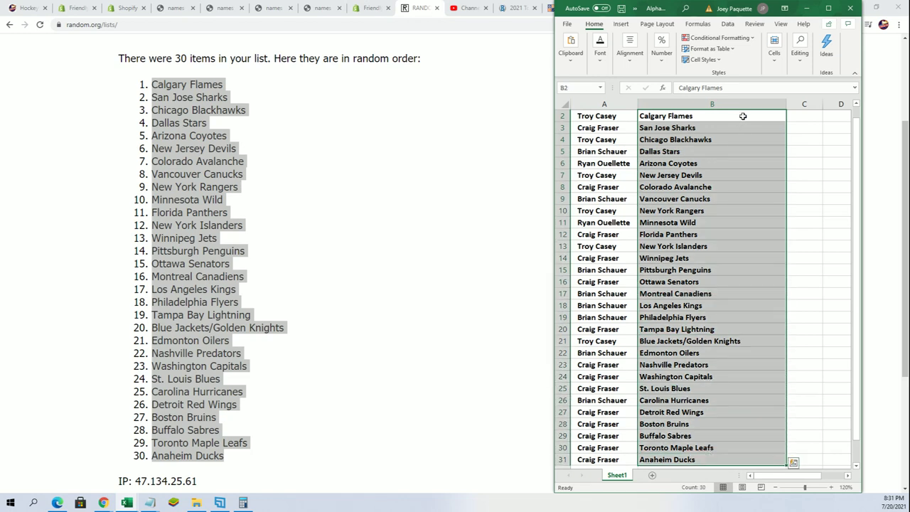
Step: Sort the rows by TEAMS from A to Z with the selection expanded to the owners, and maximize the spreadsheet window
{"action": "left_click", "coordinate": [726, 23]}
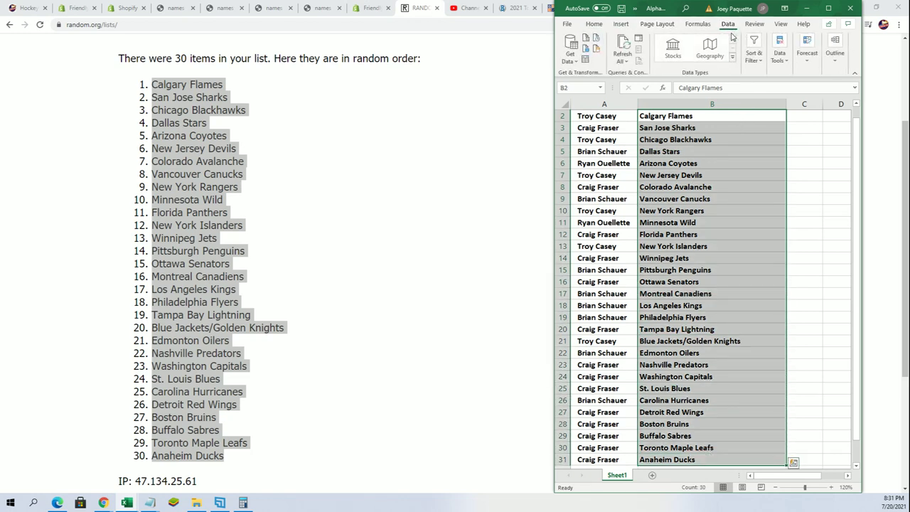
{"action": "left_click", "coordinate": [755, 61]}
{"action": "left_click", "coordinate": [772, 95]}
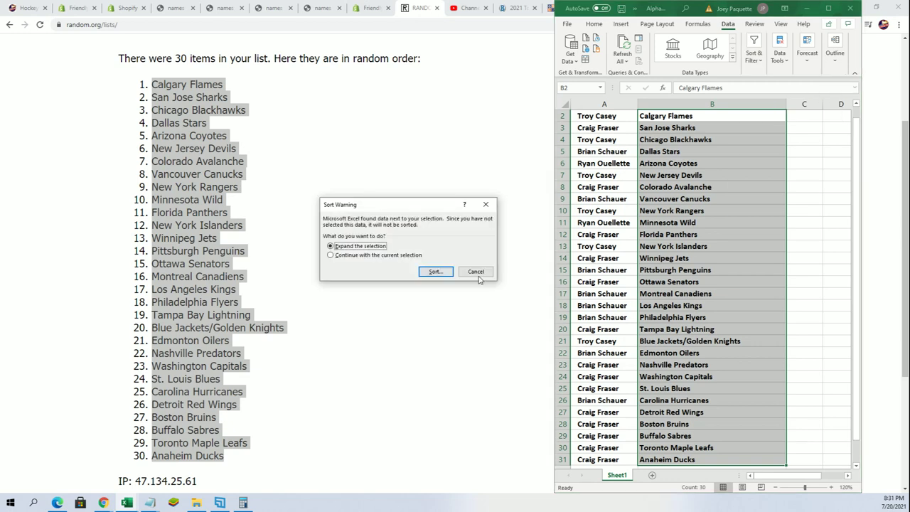
{"action": "left_click", "coordinate": [435, 272]}
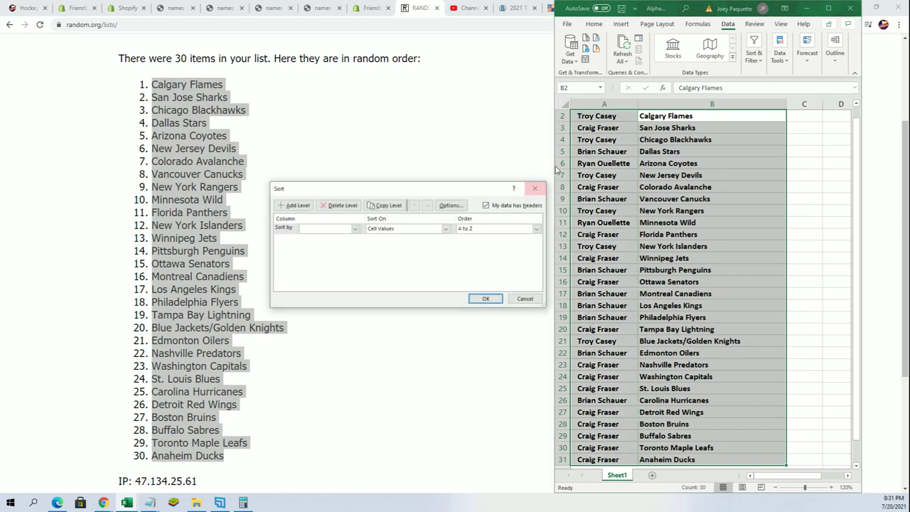
{"action": "left_click", "coordinate": [354, 229]}
{"action": "left_click", "coordinate": [329, 244]}
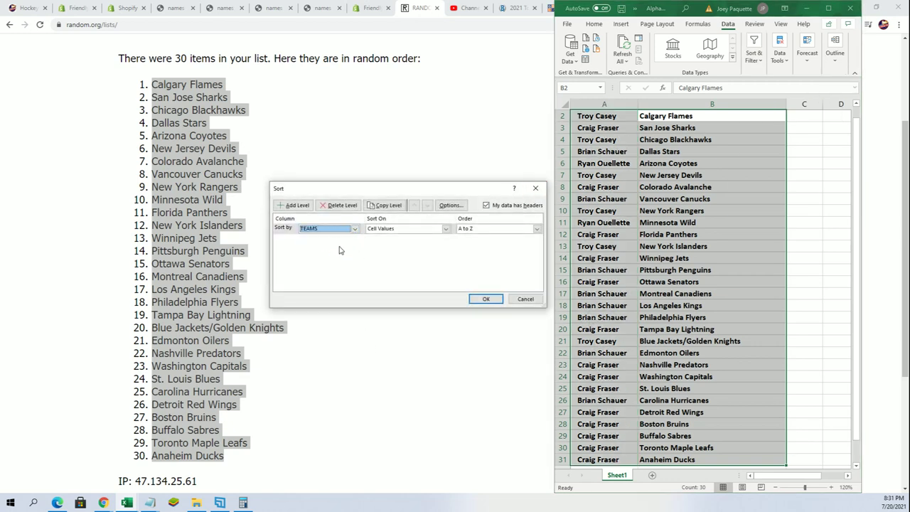
{"action": "left_click", "coordinate": [483, 298]}
{"action": "left_click", "coordinate": [828, 8]}
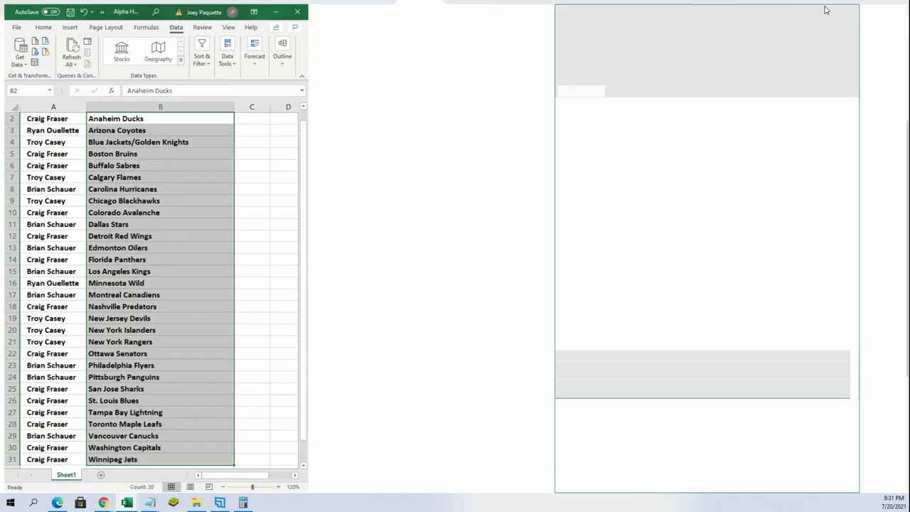